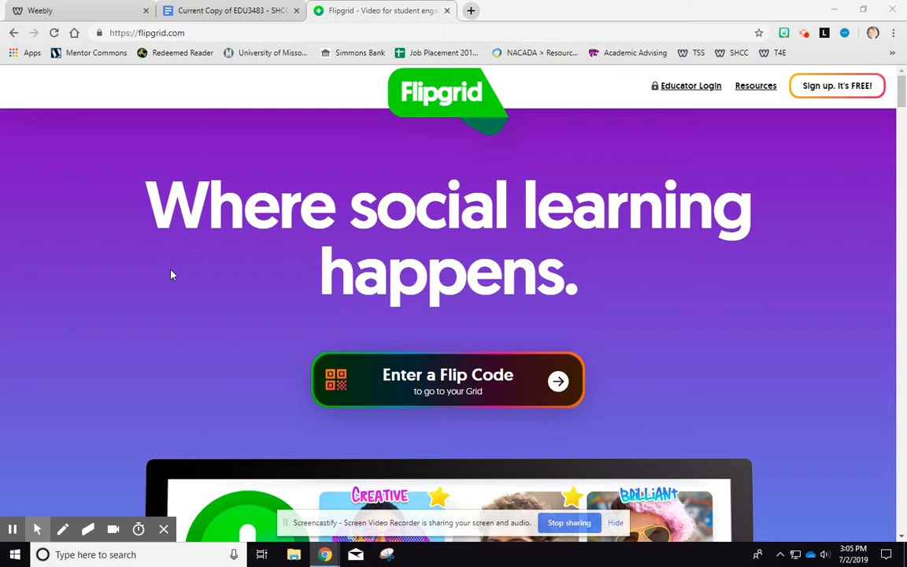
- Open the educator login and sign in with the Google account
click(699, 88)
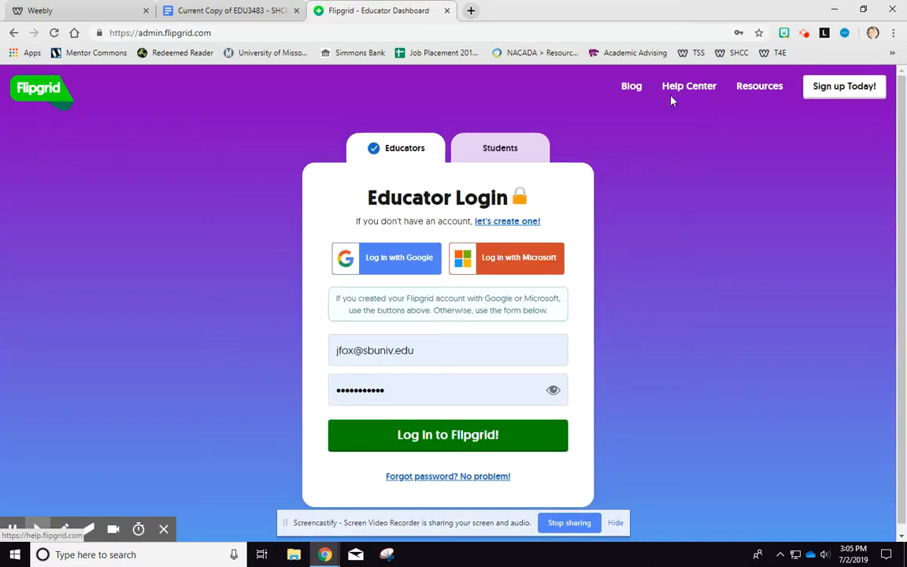
click(415, 261)
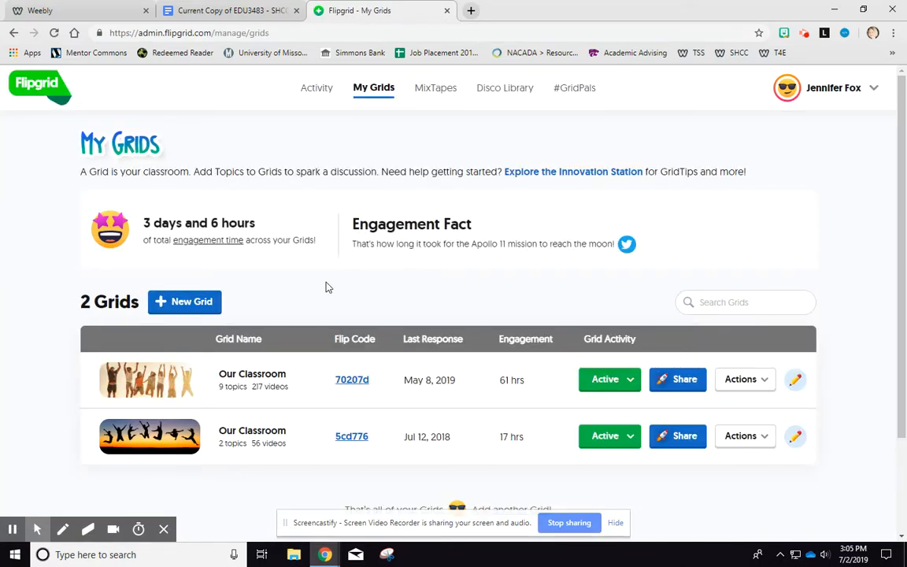
- Start a new grid and choose the PLCs and Public community type
click(188, 304)
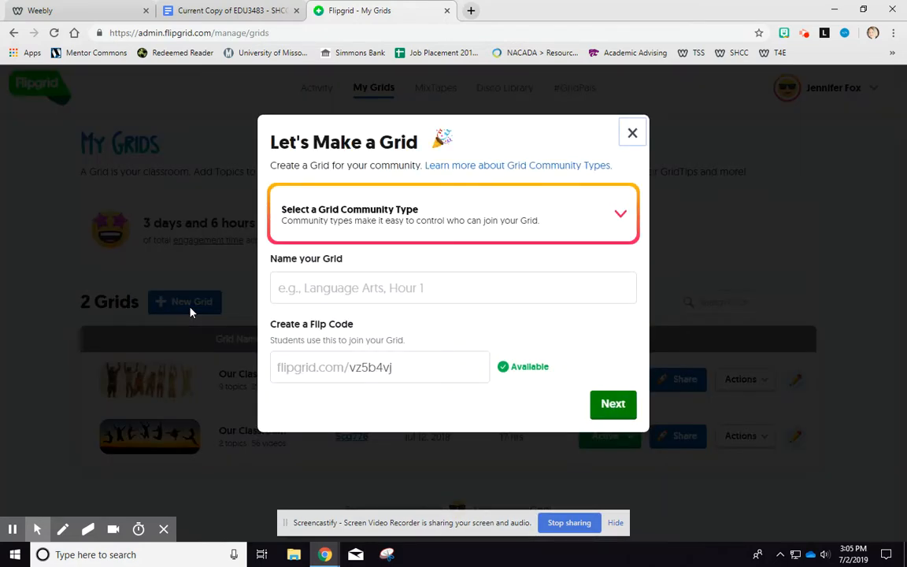
click(386, 226)
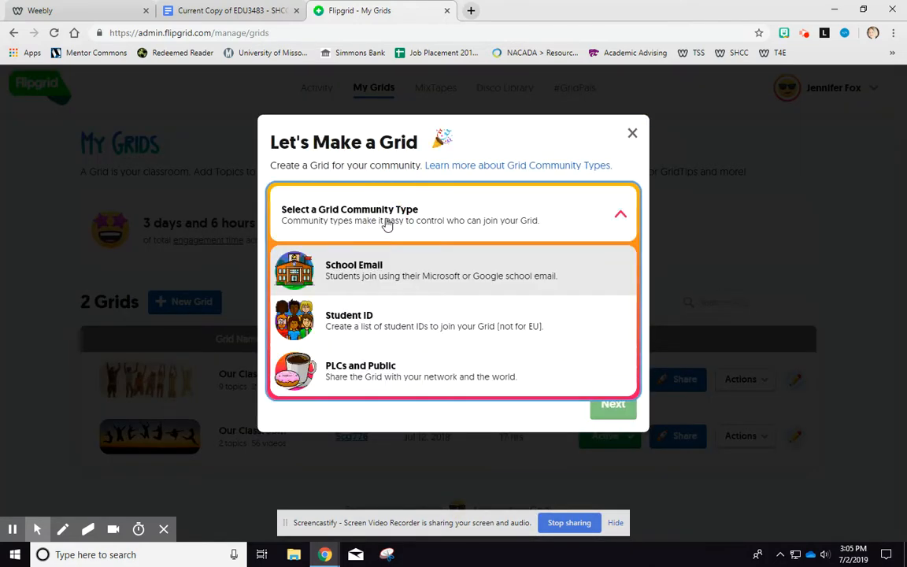
click(377, 381)
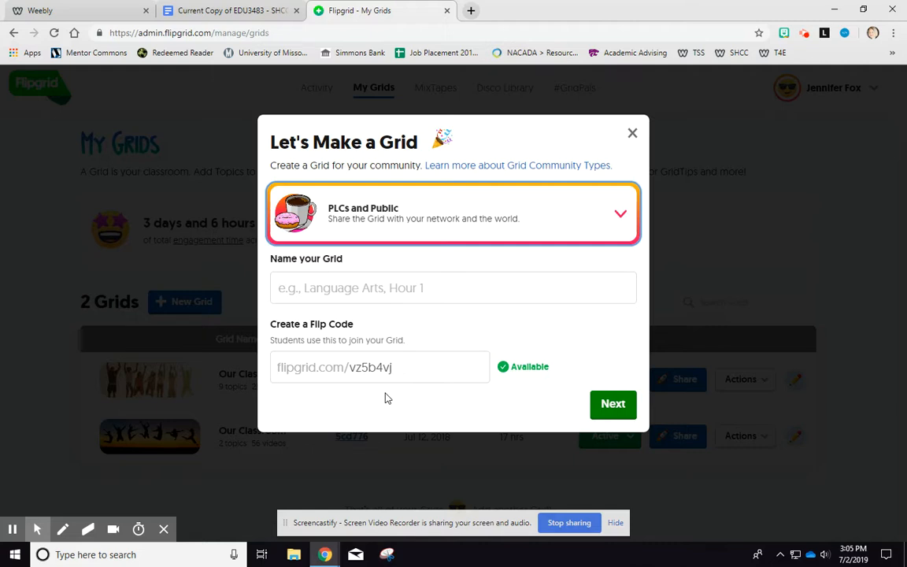
- Name the grid SHCC Final Booktalk Project
click(319, 292)
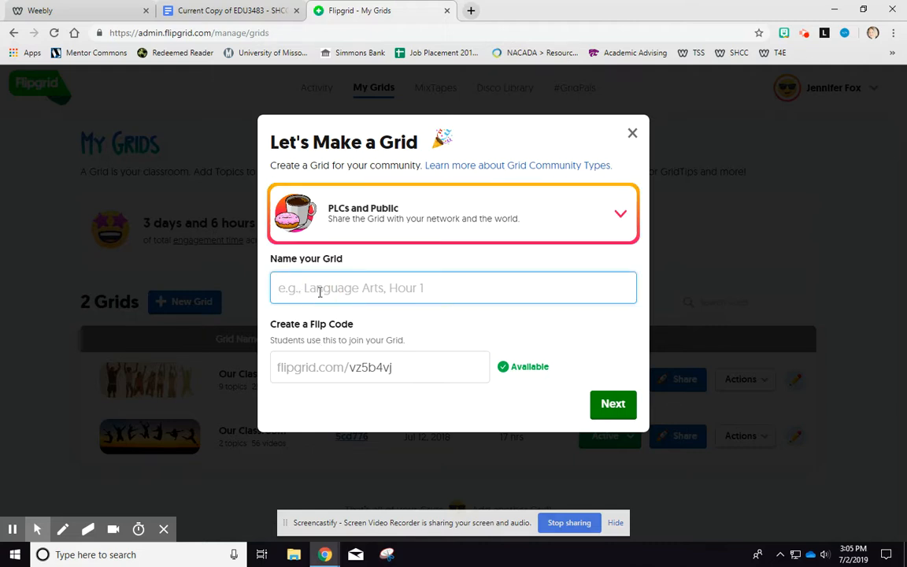
text(SHCC Final)
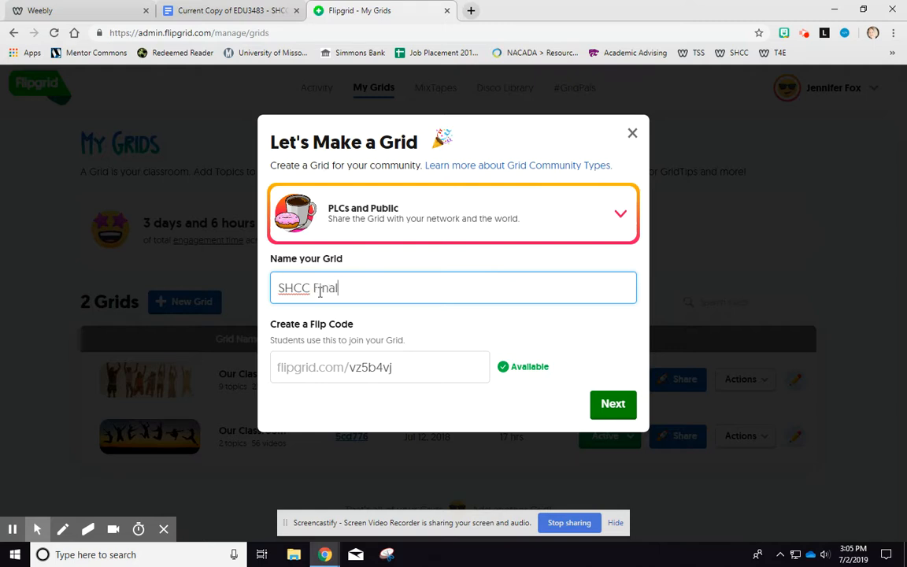
text( Booktalk Project)
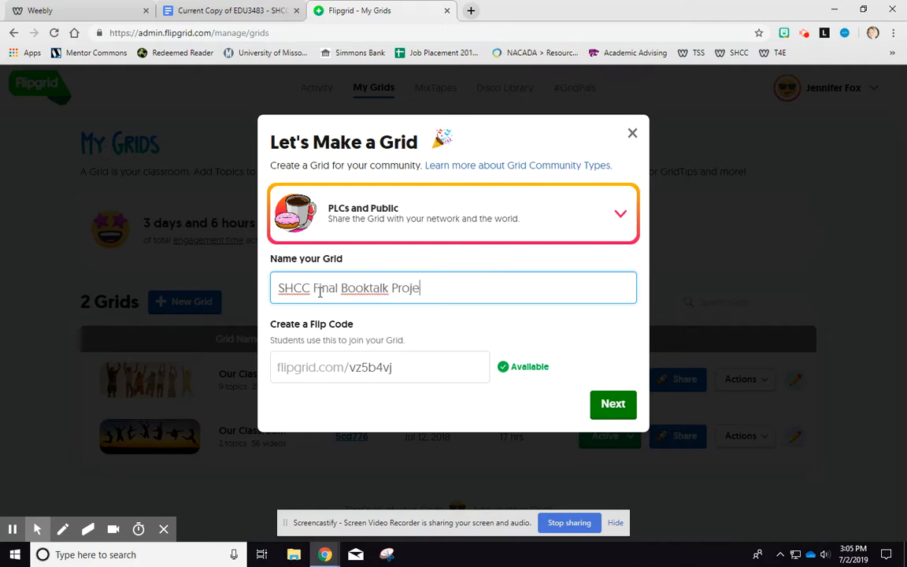
- Keep the suggested Flip Code and launch the grid without a password
click(425, 378)
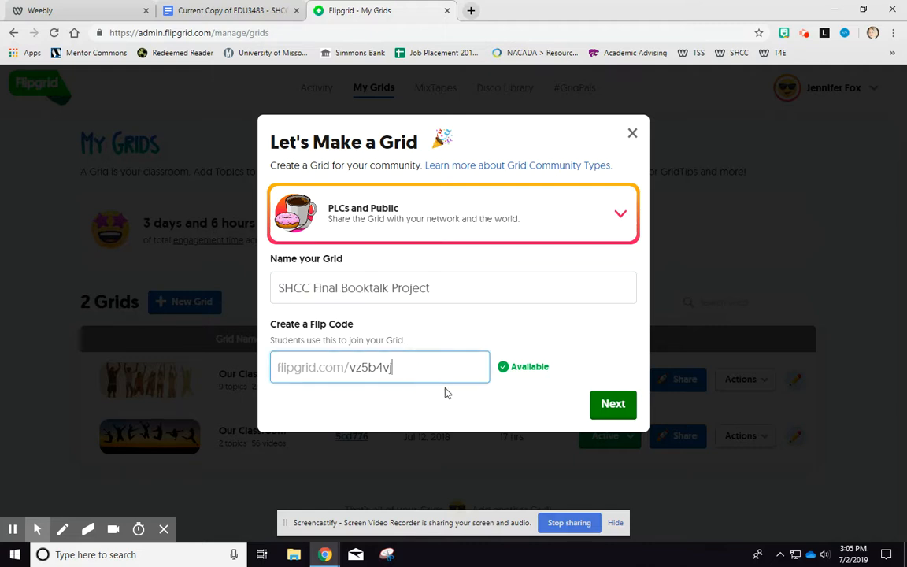
click(612, 407)
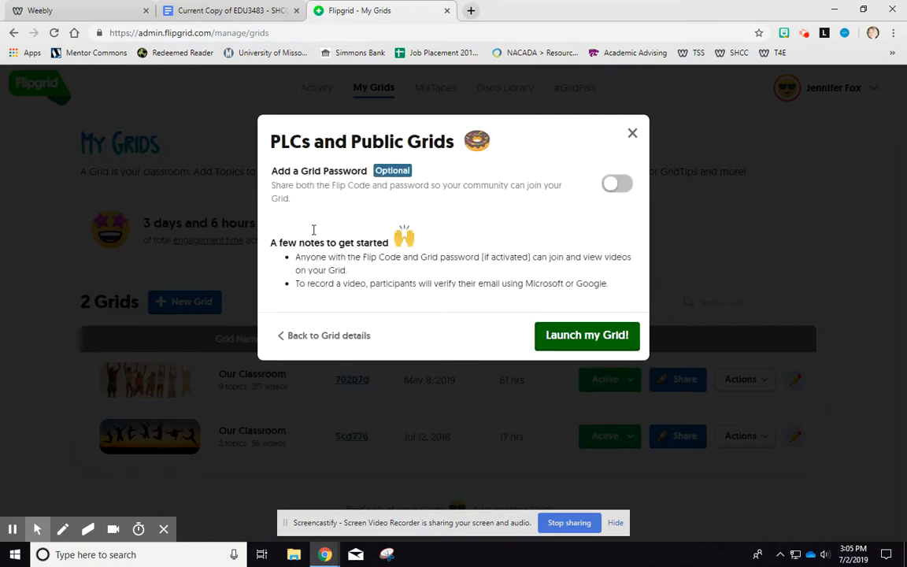
click(555, 337)
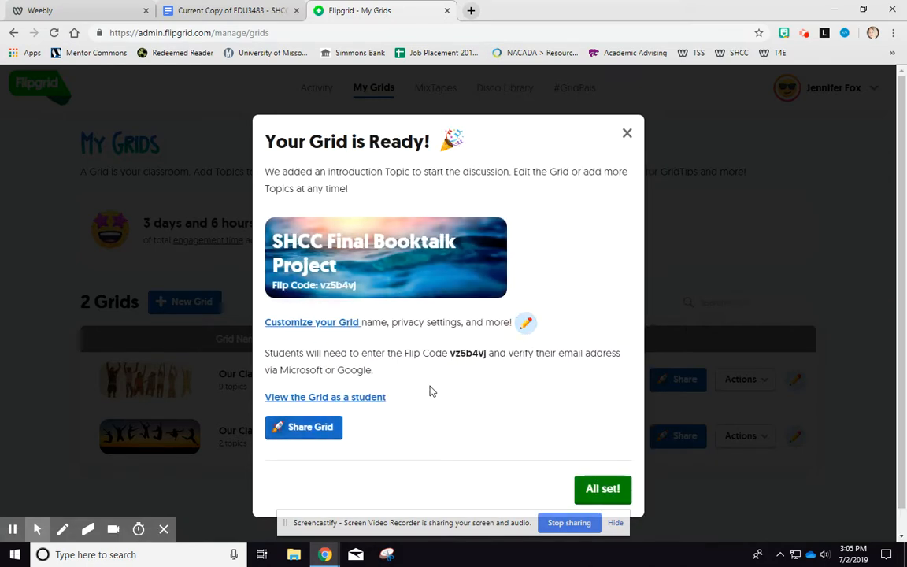
- Open the new grid's customization settings, review all four sections, and save the grid
click(312, 327)
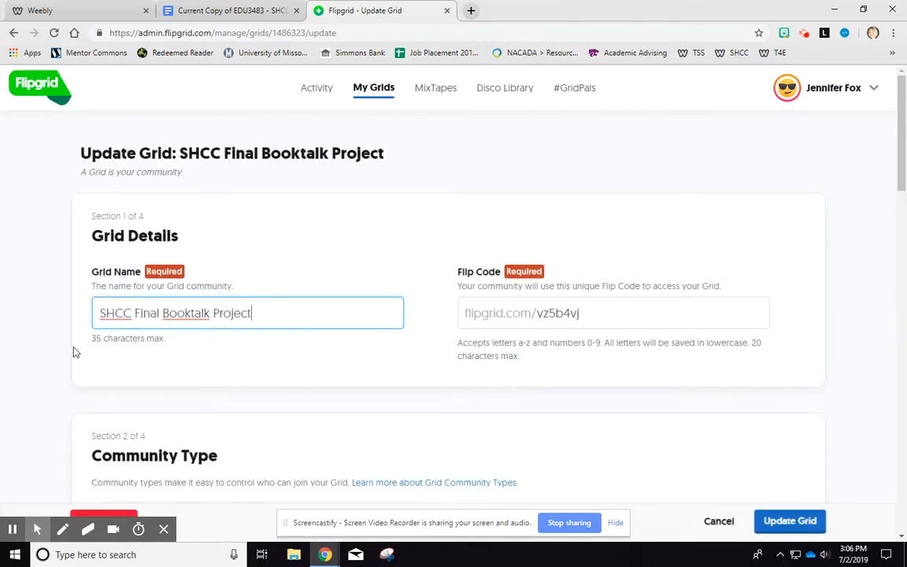
scroll(66, 340, down, 2)
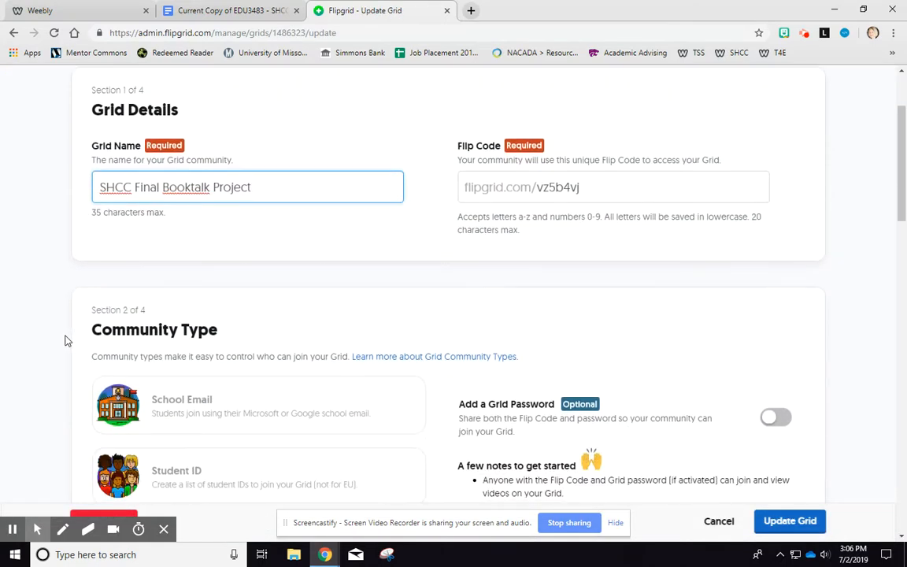
scroll(66, 340, down, 5)
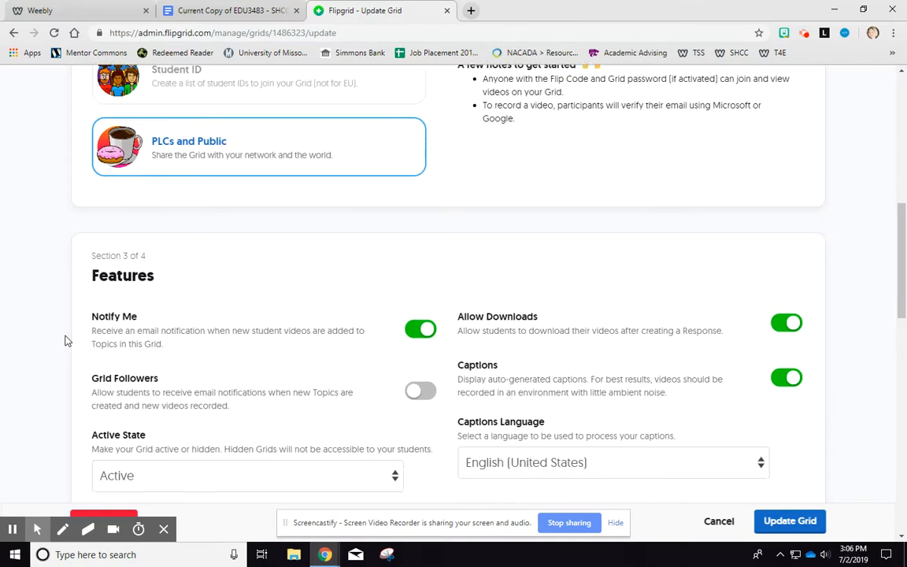
scroll(66, 340, down, 2)
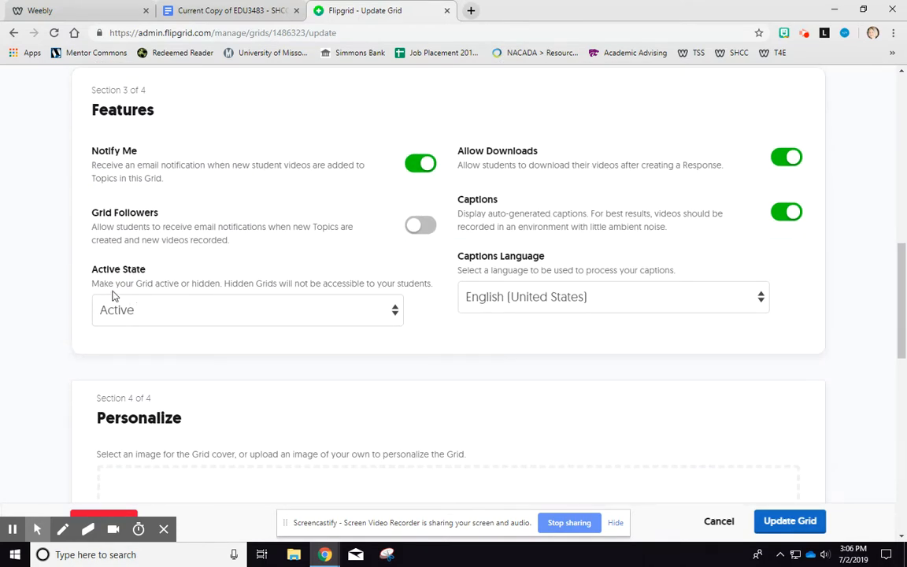
scroll(71, 307, down, 4)
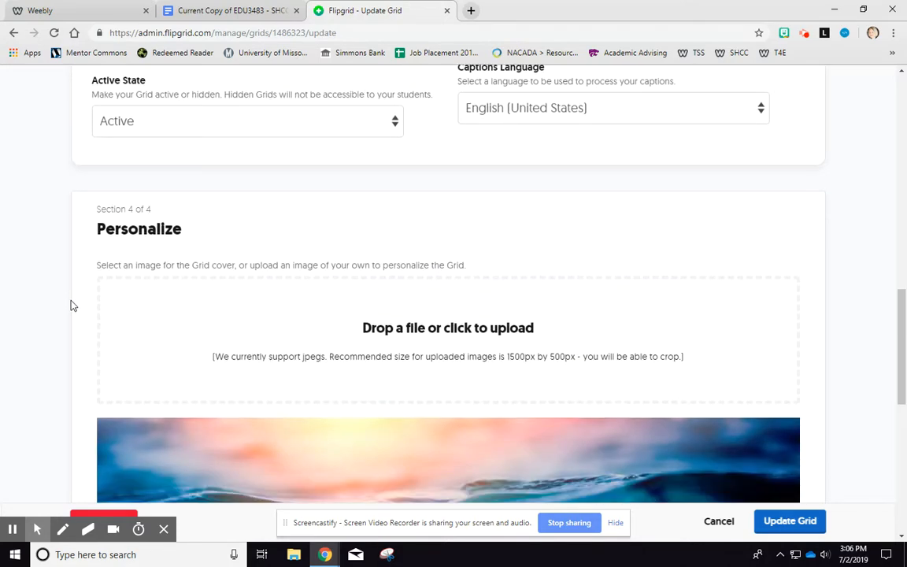
scroll(70, 304, down, 5)
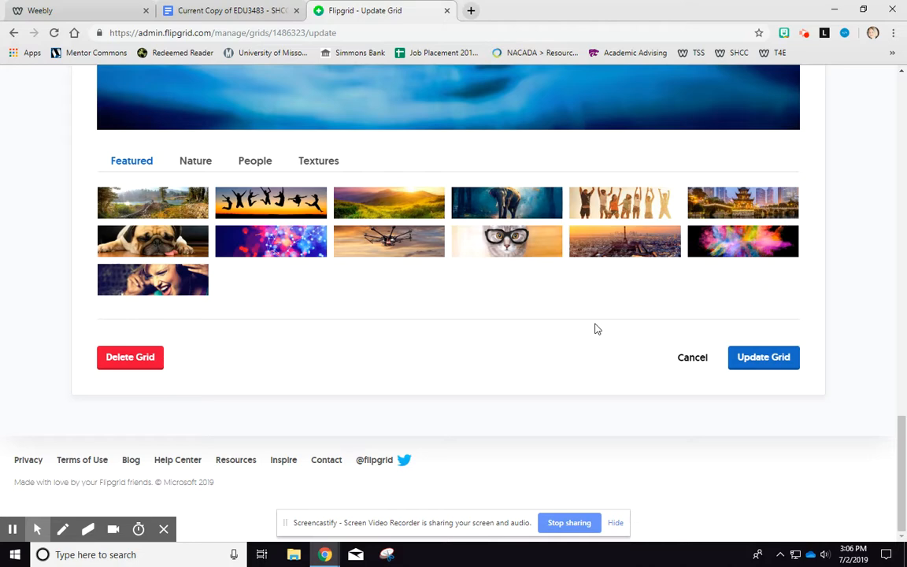
click(785, 368)
click(784, 368)
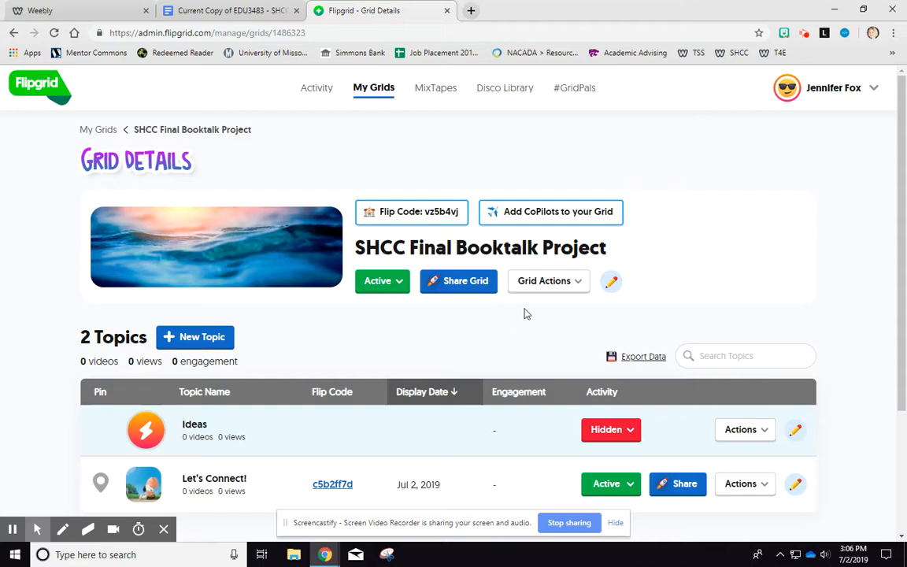
- Open the Let's Connect! topic for editing and rename it Booktalk Recordings
scroll(418, 365, down, 3)
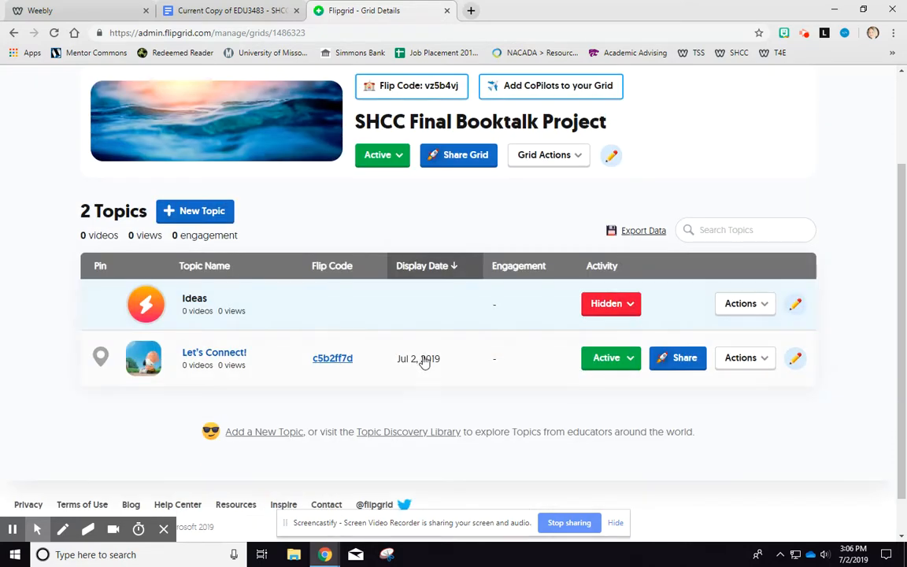
click(743, 361)
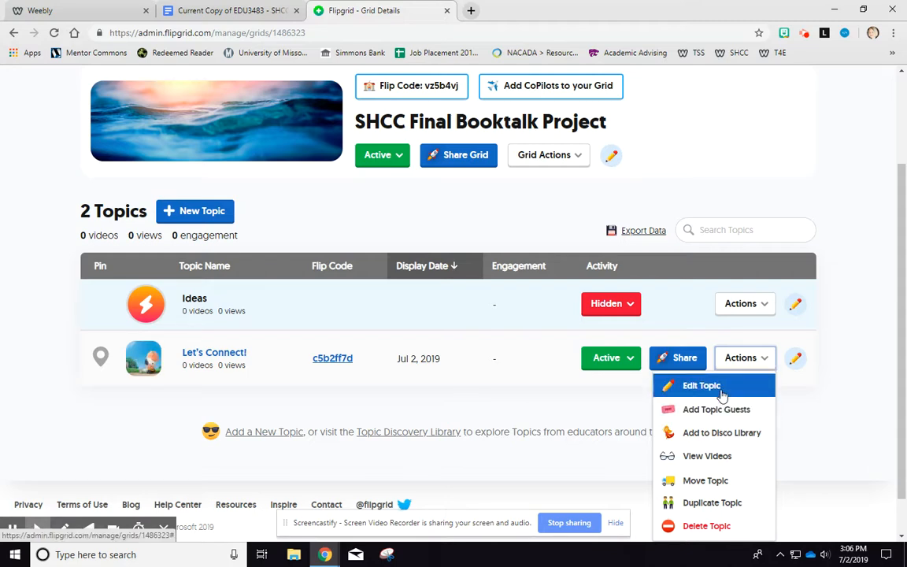
click(720, 390)
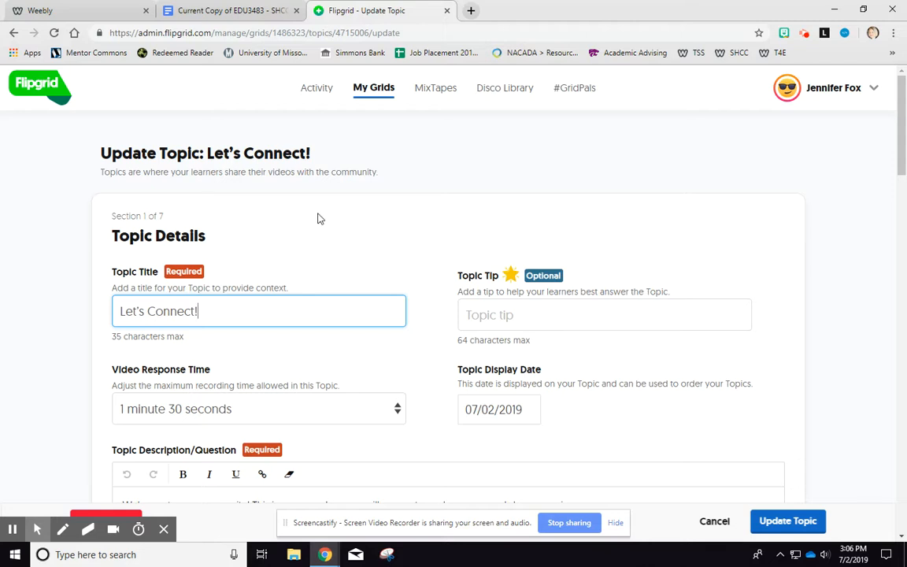
drag(209, 311, 121, 309)
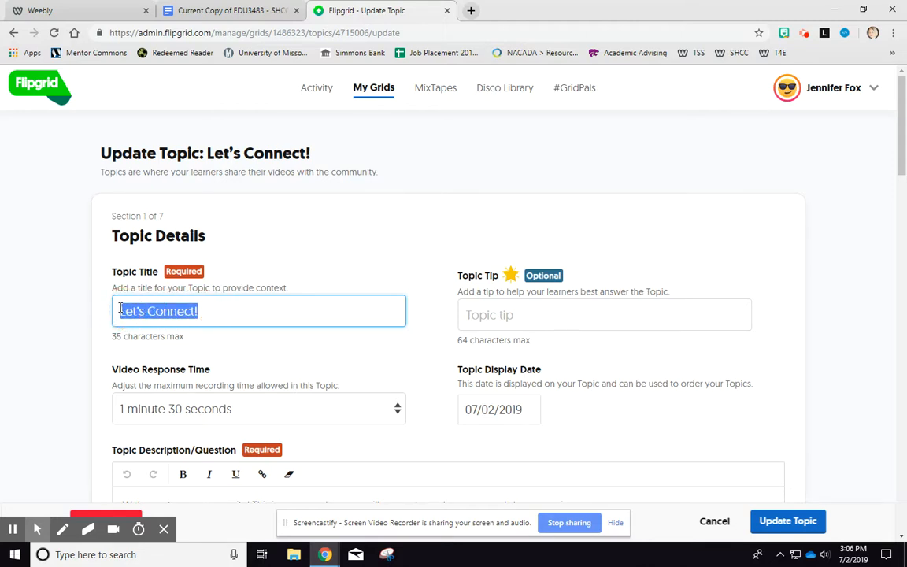
text(Bookta)
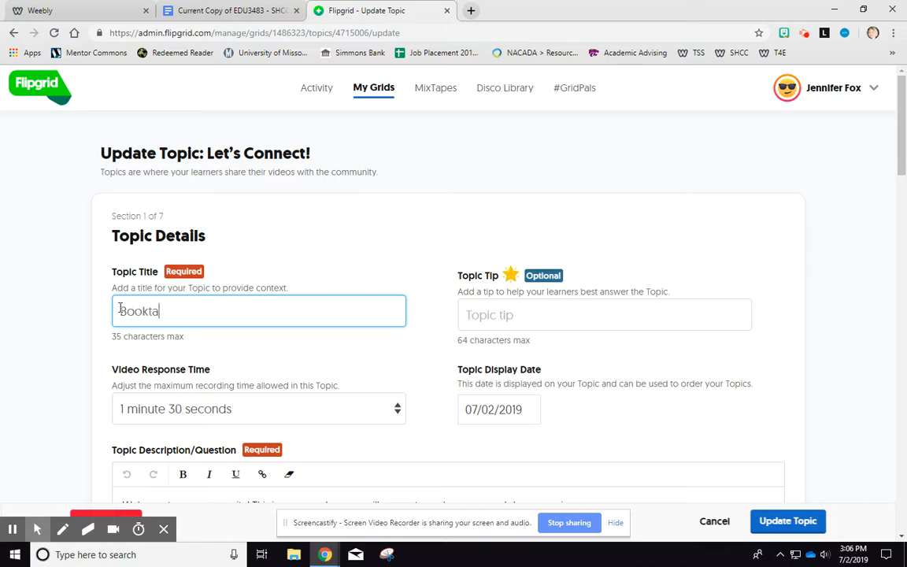
text(lk Recordings)
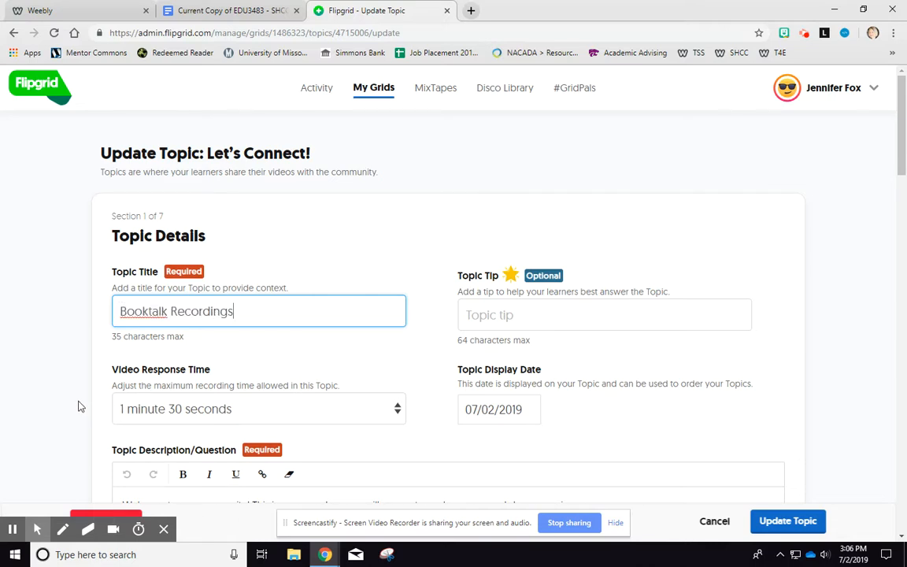
- Set the topic's video response time to 5 minutes
scroll(79, 404, down, 1)
click(201, 348)
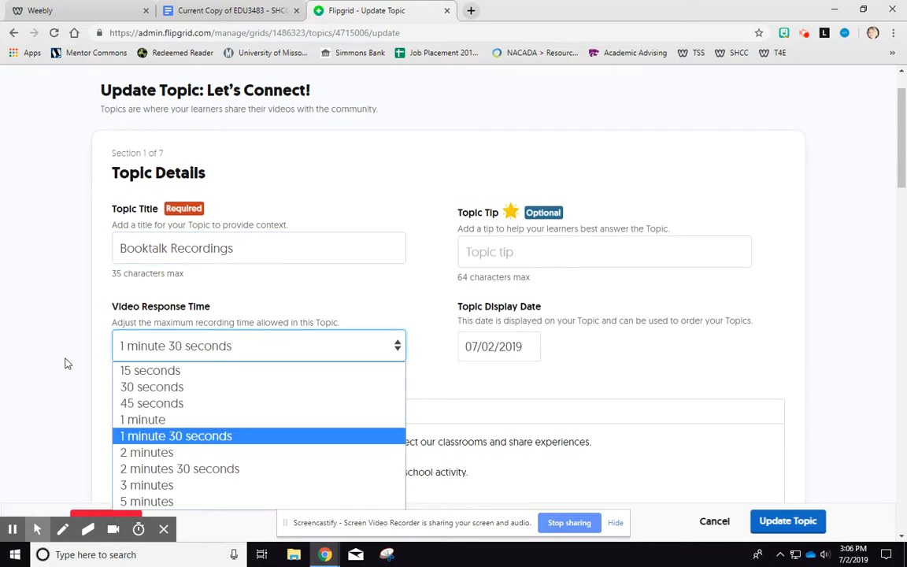
scroll(67, 364, down, 2)
click(201, 227)
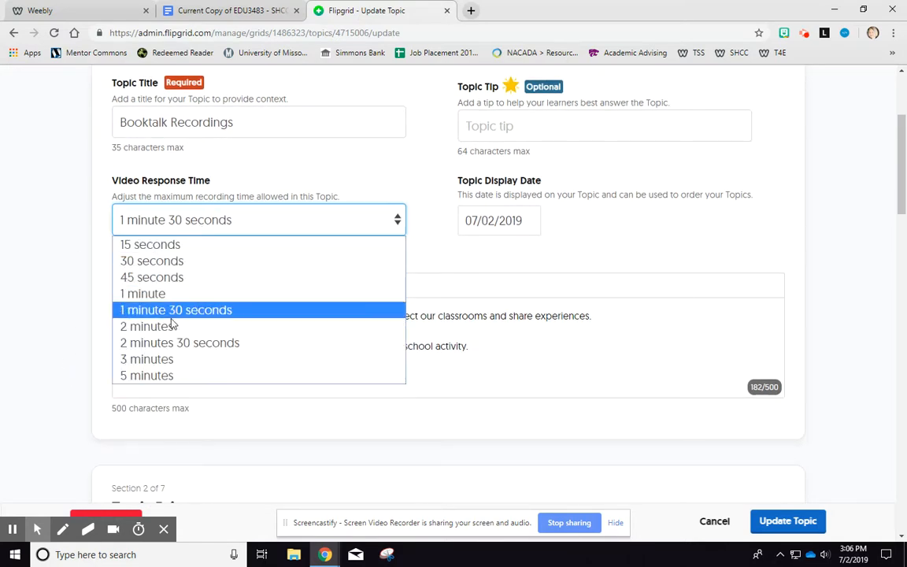
click(164, 376)
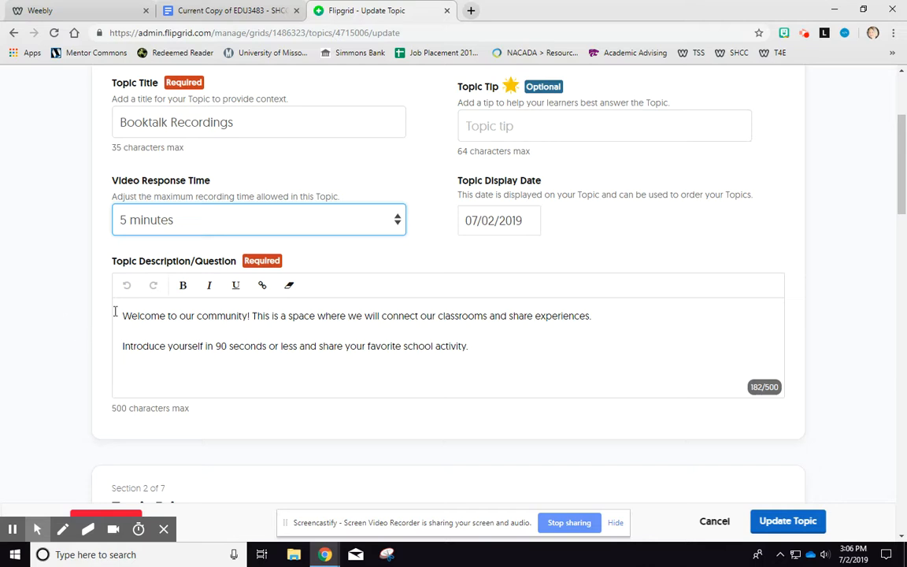
- Replace the topic description with "I'm going to share my booktalks here with you!"
drag(122, 315, 533, 338)
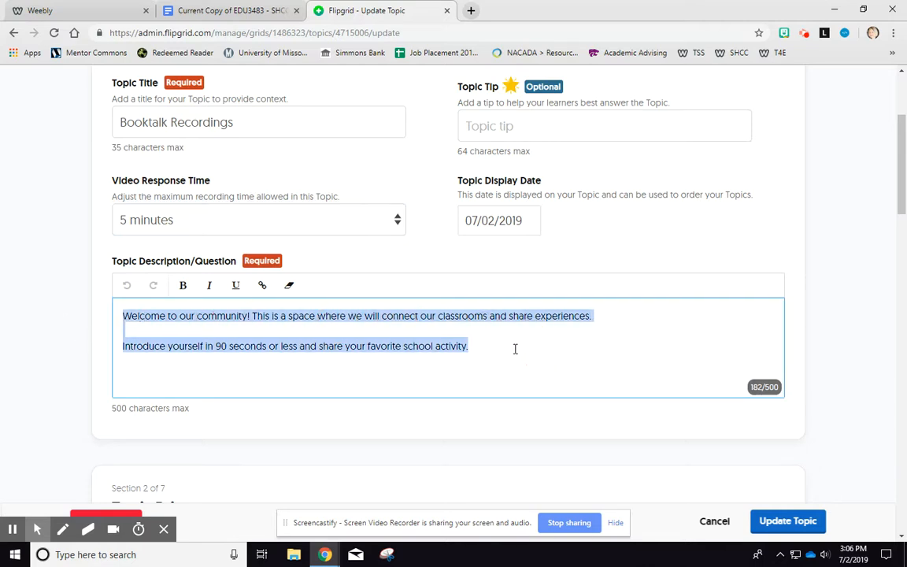
key(BackSpace)
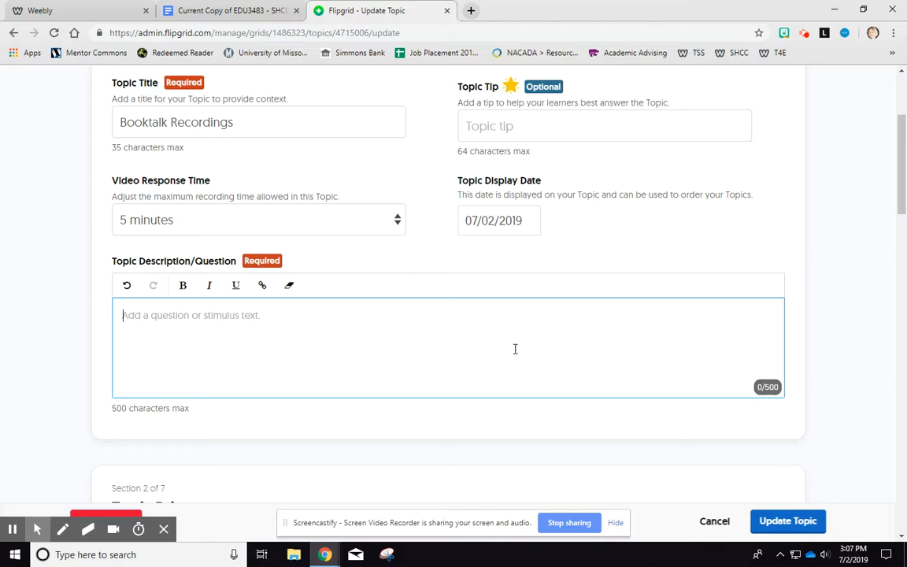
text(I)
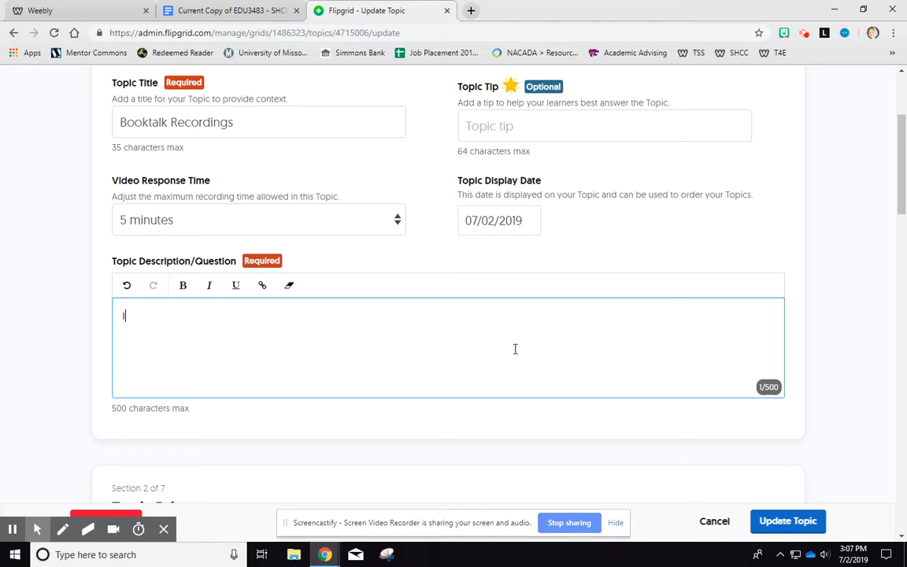
text('m going to share my)
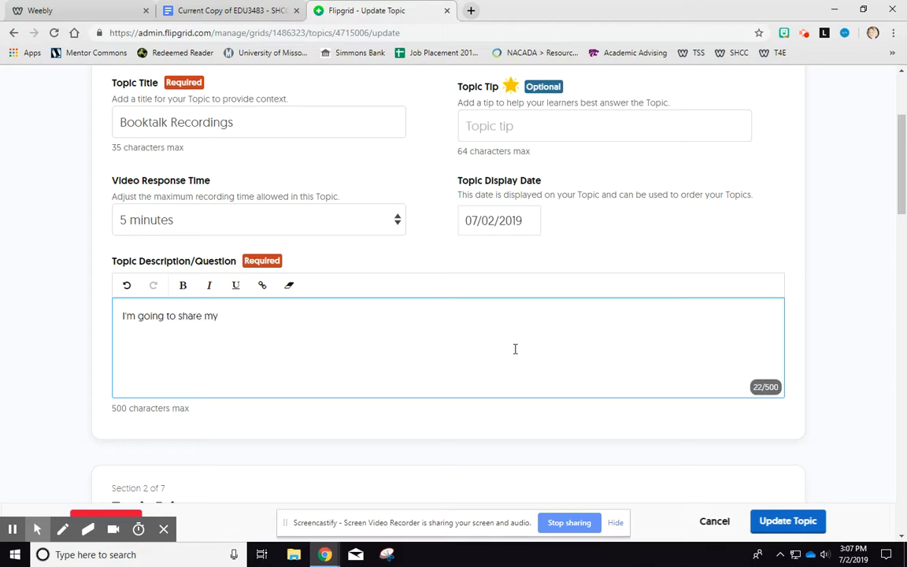
text( booktalks here with you)
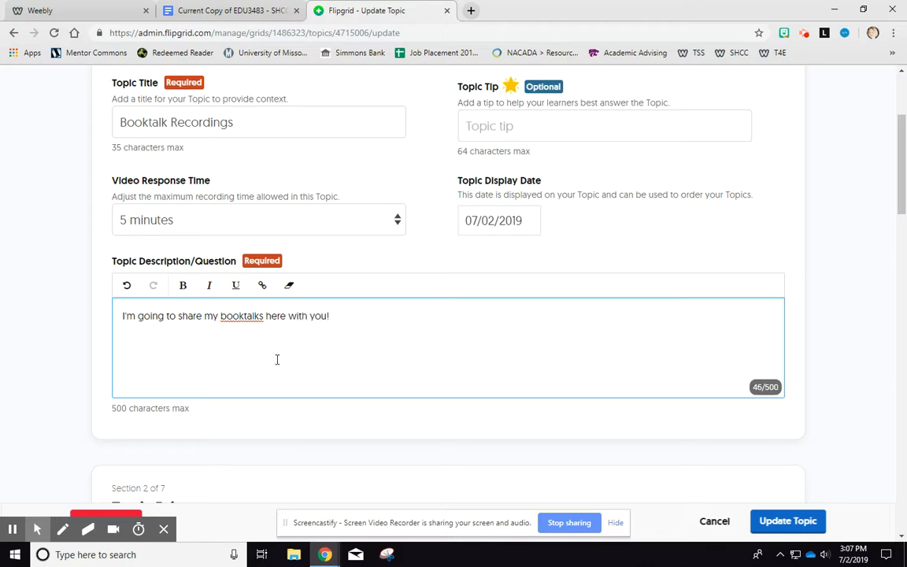
text(!)
- Delete the topic's existing resource image
scroll(82, 347, down, 4)
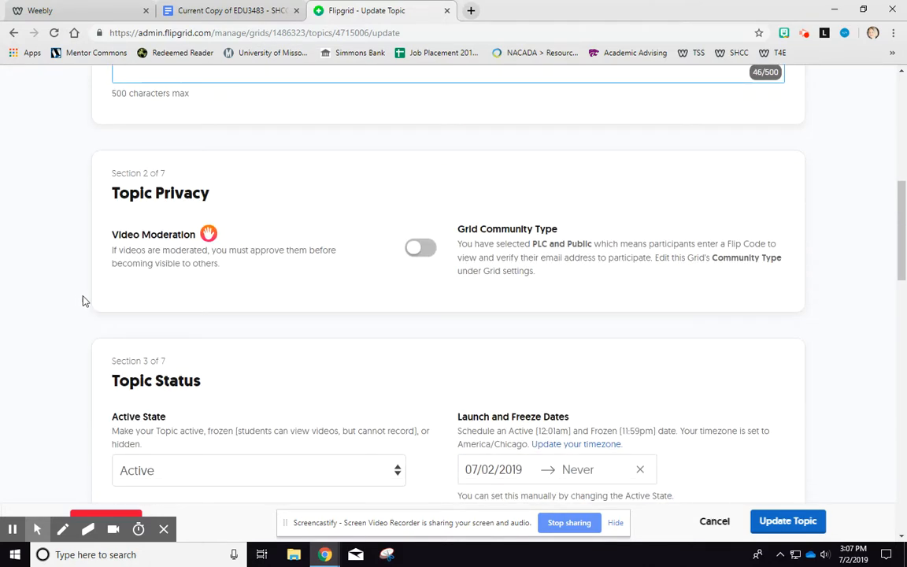
scroll(388, 311, down, 3)
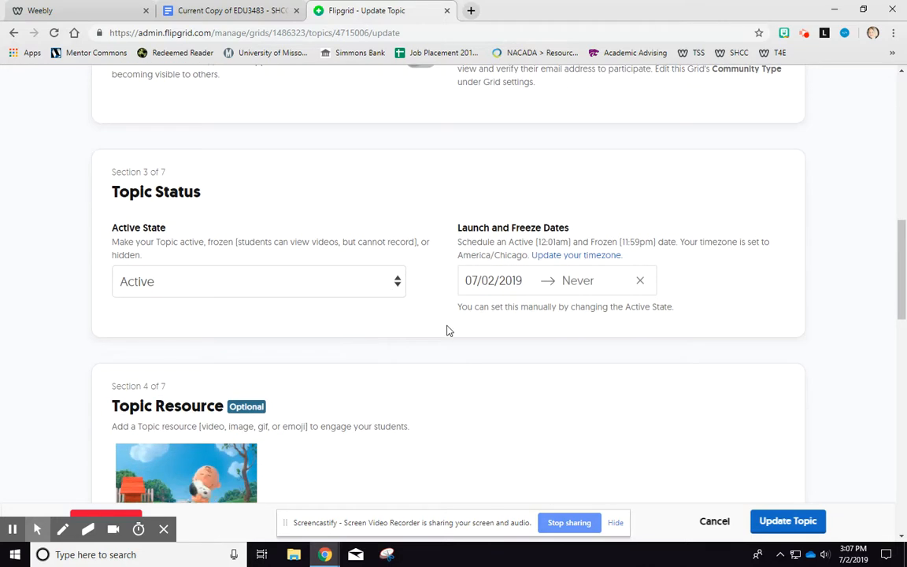
scroll(507, 311, down, 2)
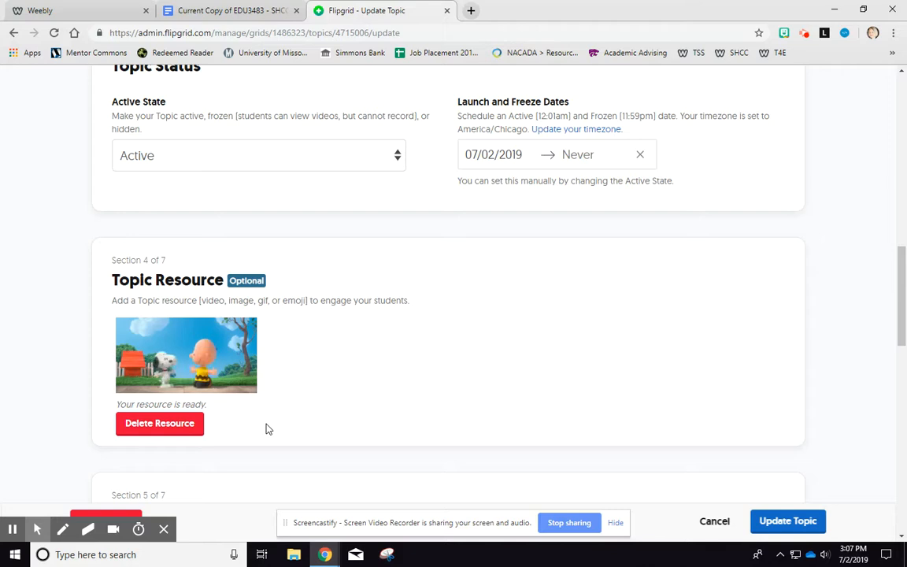
click(150, 425)
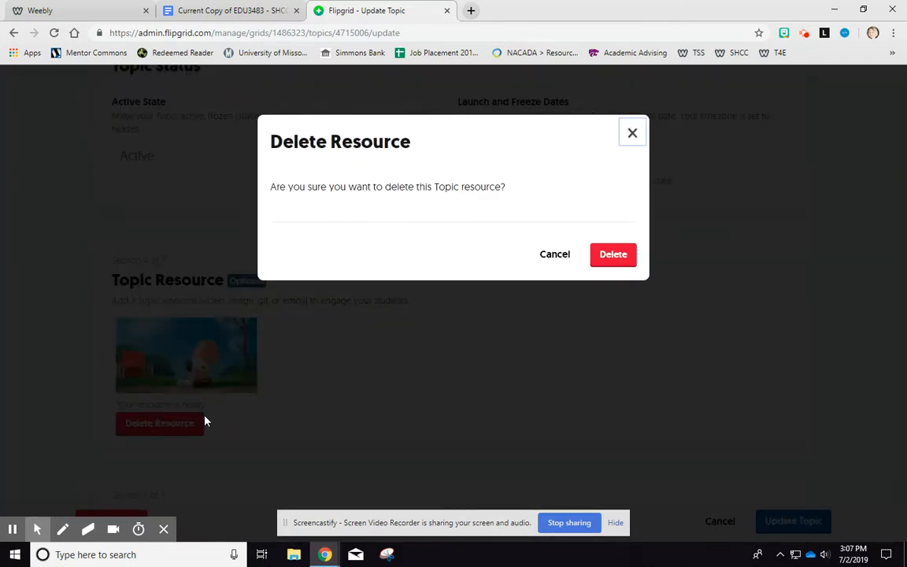
click(611, 256)
- Review the remaining topic sections and save the topic updates
scroll(445, 383, down, 1)
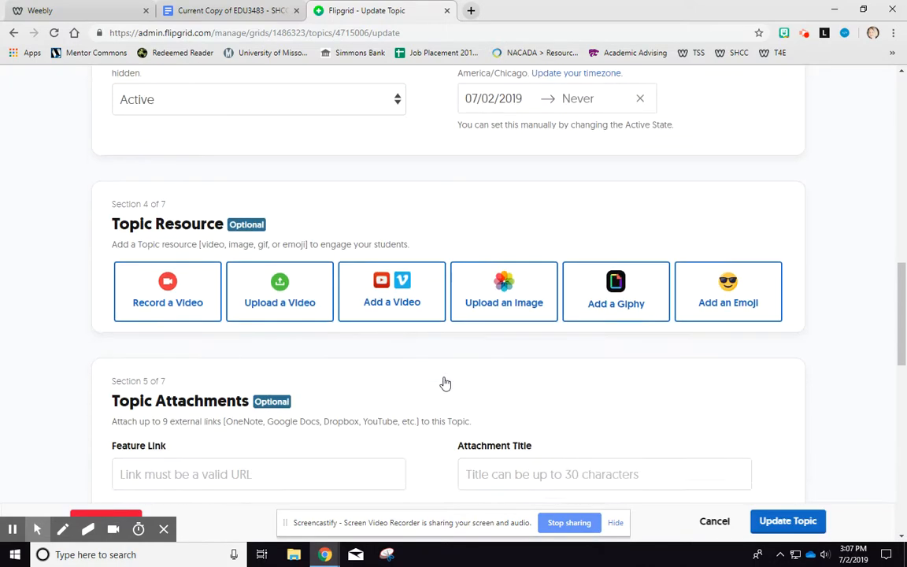
scroll(445, 383, down, 1)
scroll(452, 384, down, 4)
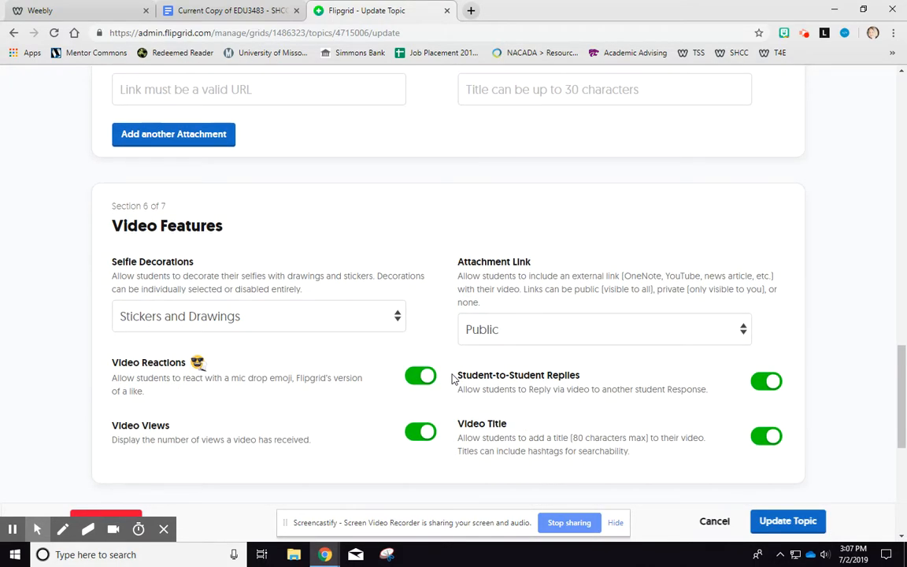
scroll(452, 378, down, 2)
scroll(475, 355, down, 2)
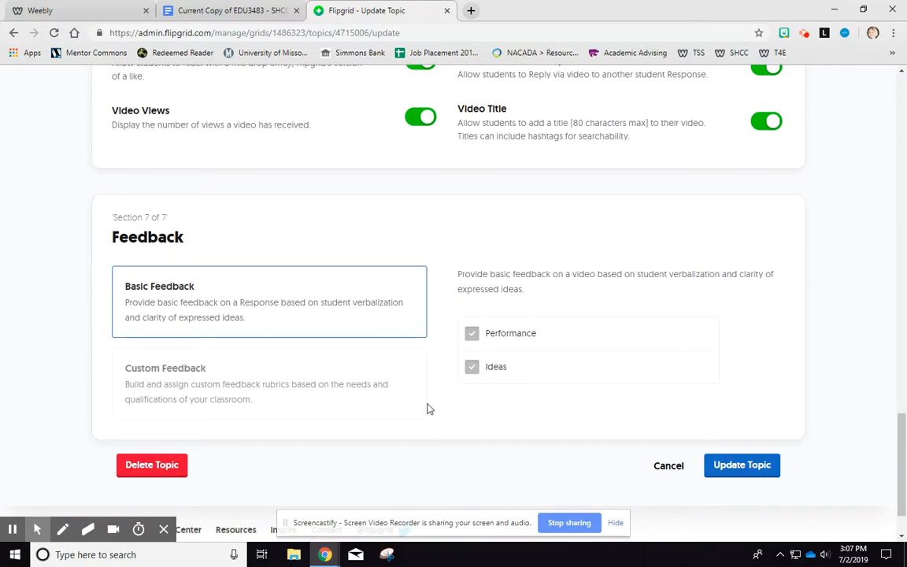
scroll(429, 409, down, 1)
click(729, 394)
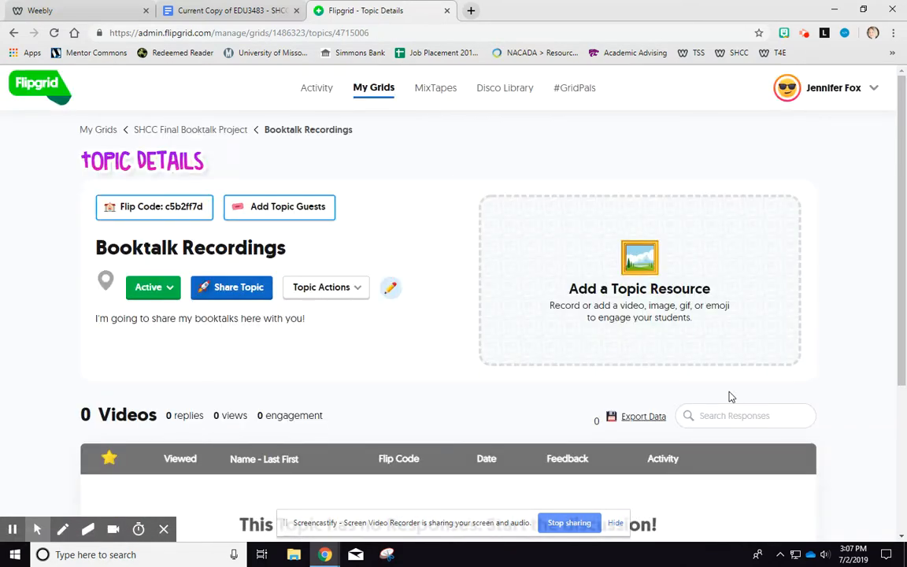
- Copy the topic's share link for sharing with the class and close the share dialog
click(241, 288)
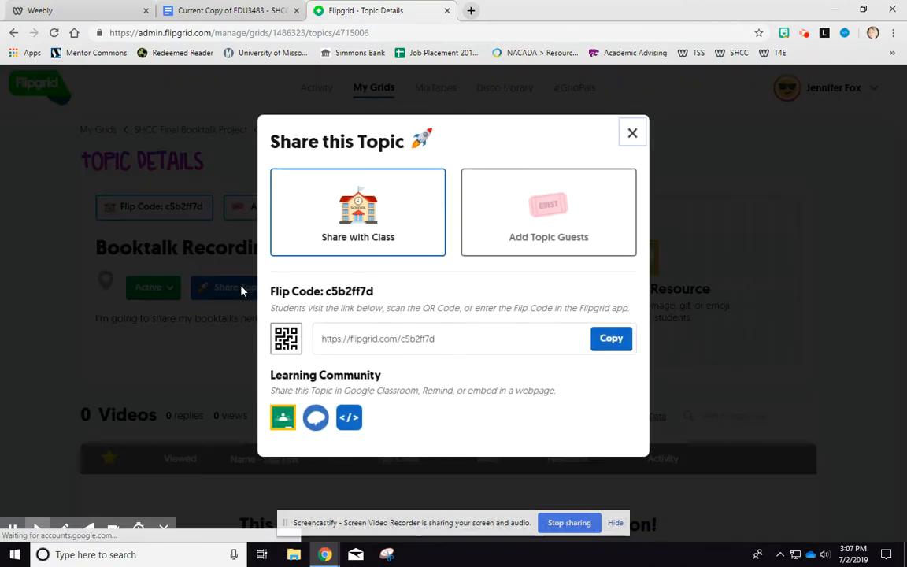
click(406, 219)
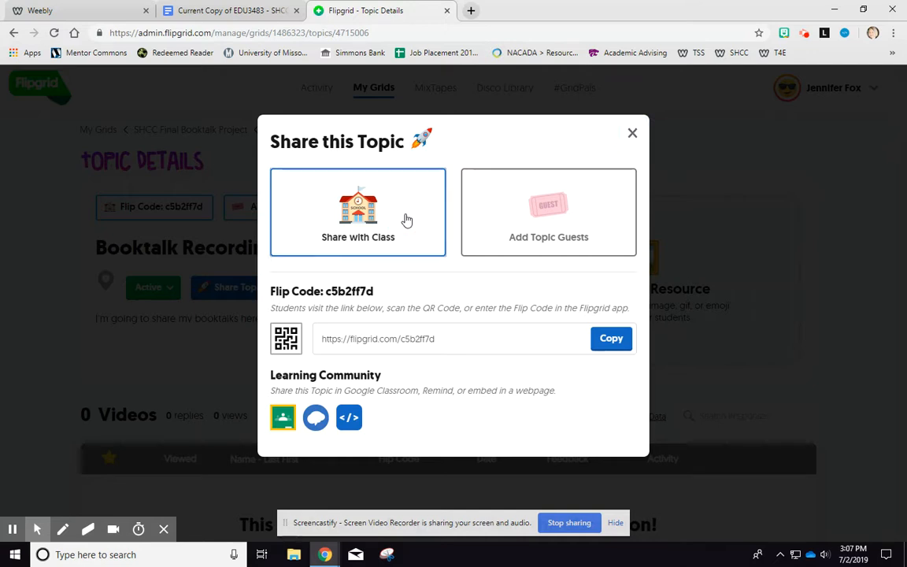
click(603, 338)
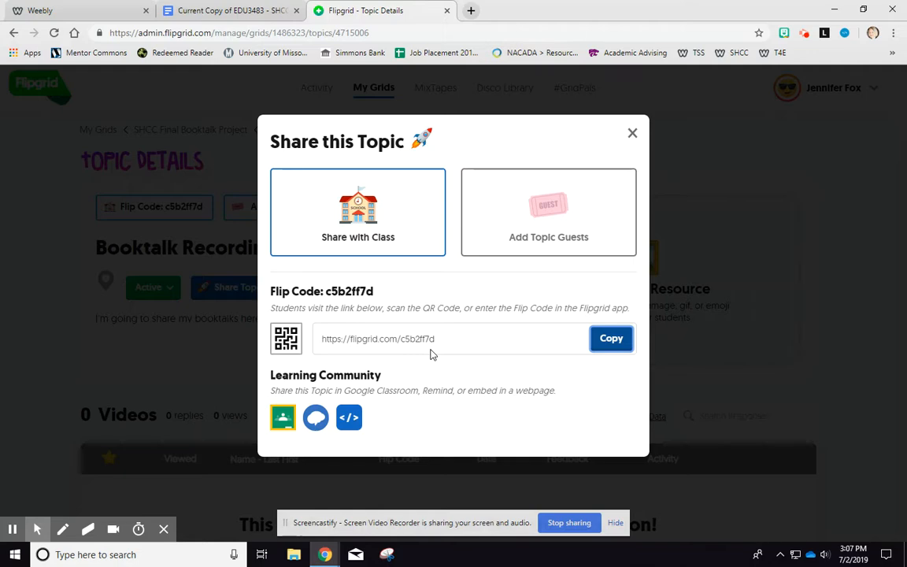
click(633, 133)
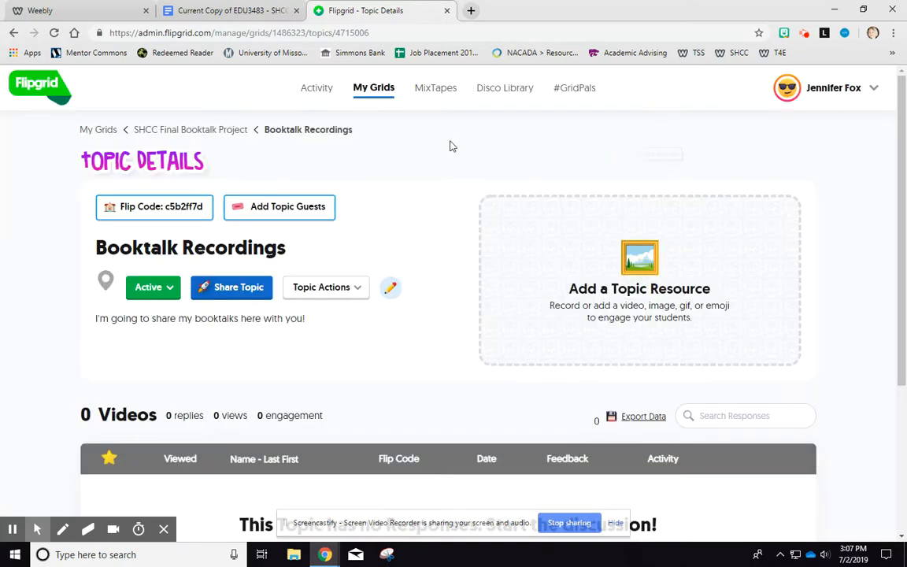
- Navigate through My Grids back into the Booktalk Recordings topic of the SHCC Final Booktalk Project grid
click(192, 130)
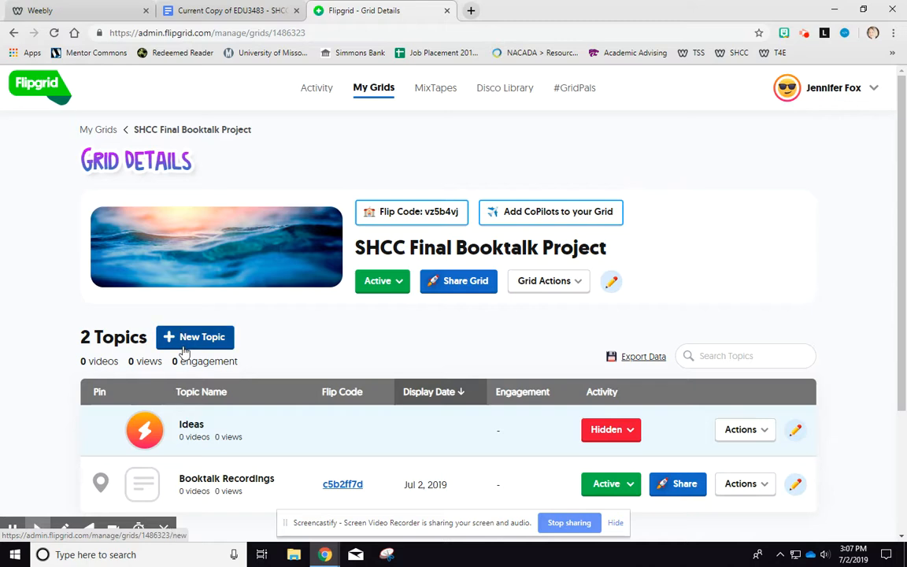
scroll(184, 350, down, 2)
scroll(210, 251, up, 2)
click(110, 133)
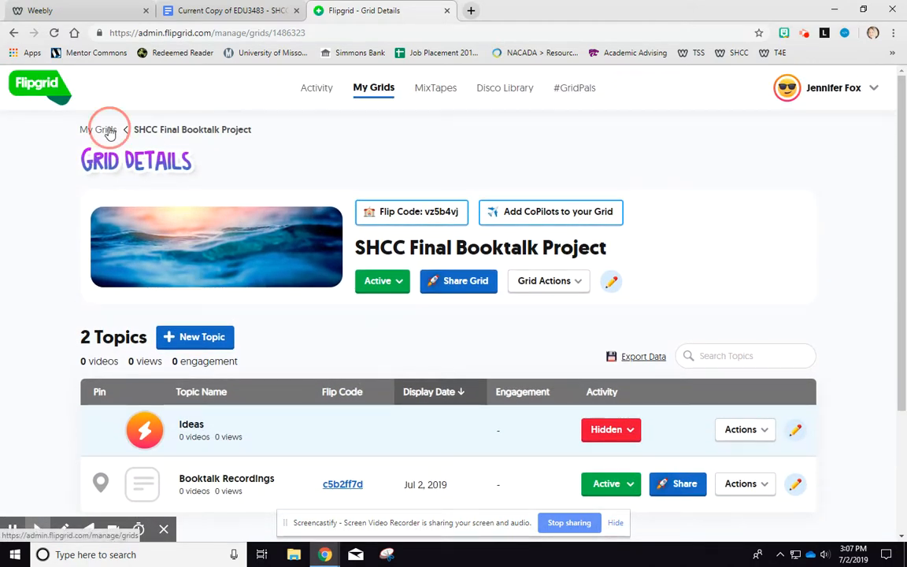
scroll(35, 243, down, 2)
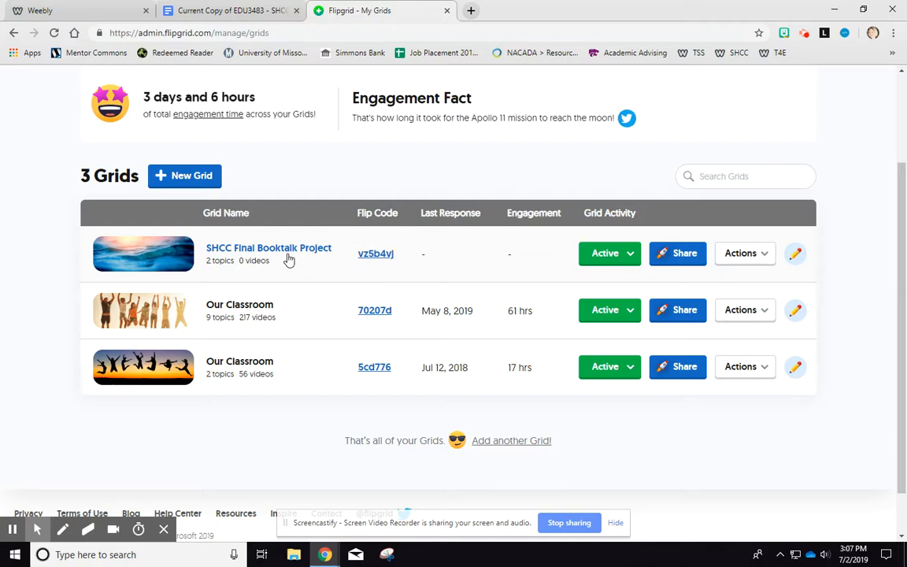
click(252, 256)
scroll(200, 264, down, 2)
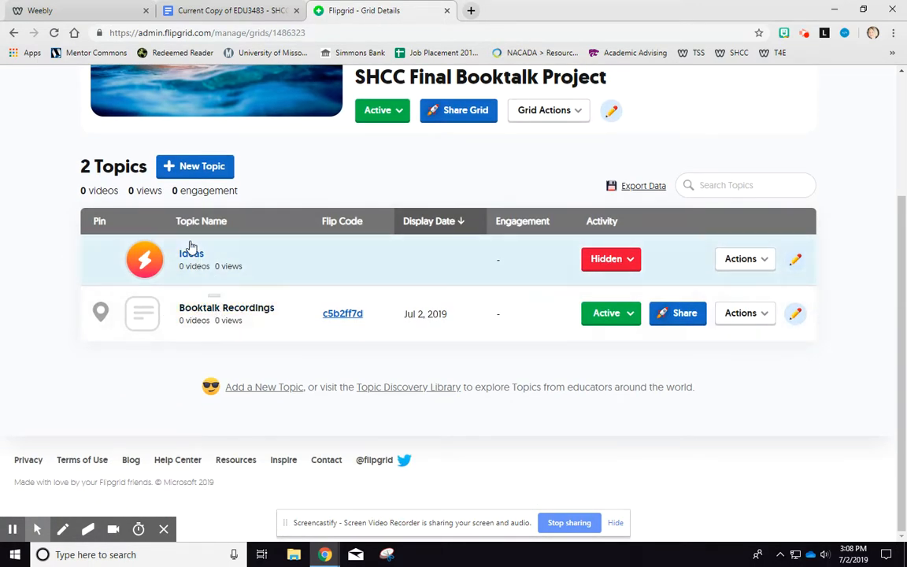
click(227, 313)
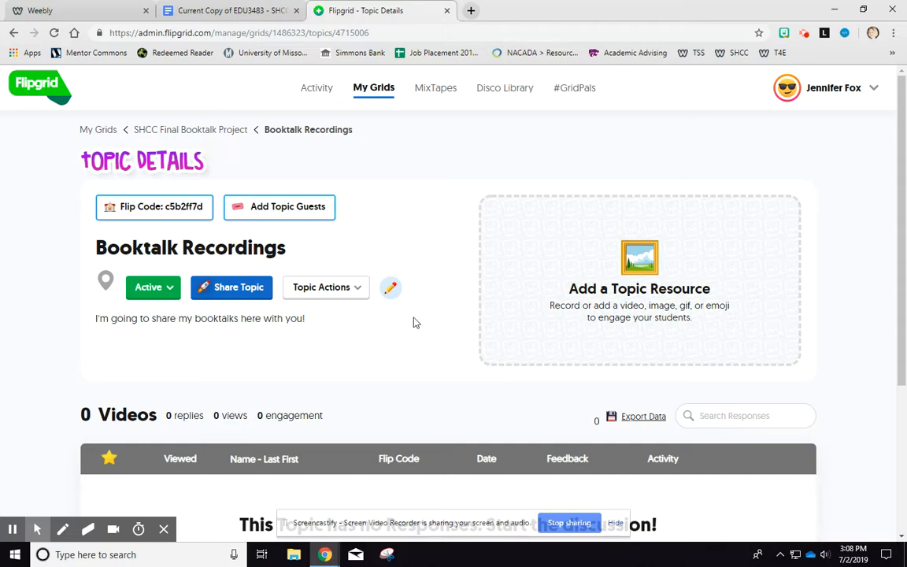
- Copy the Booktalk Recordings topic's share link again
scroll(413, 320, down, 3)
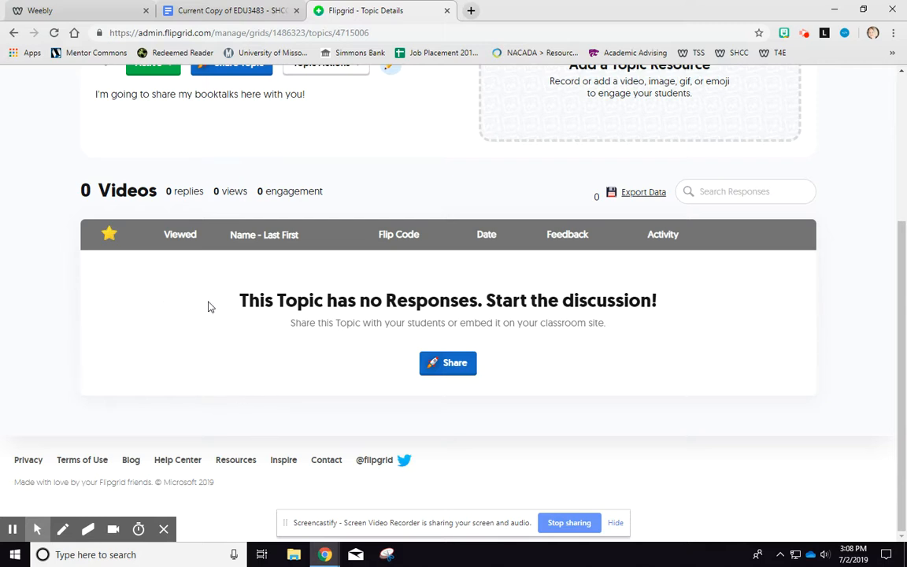
scroll(65, 166, up, 1)
scroll(65, 166, up, 1)
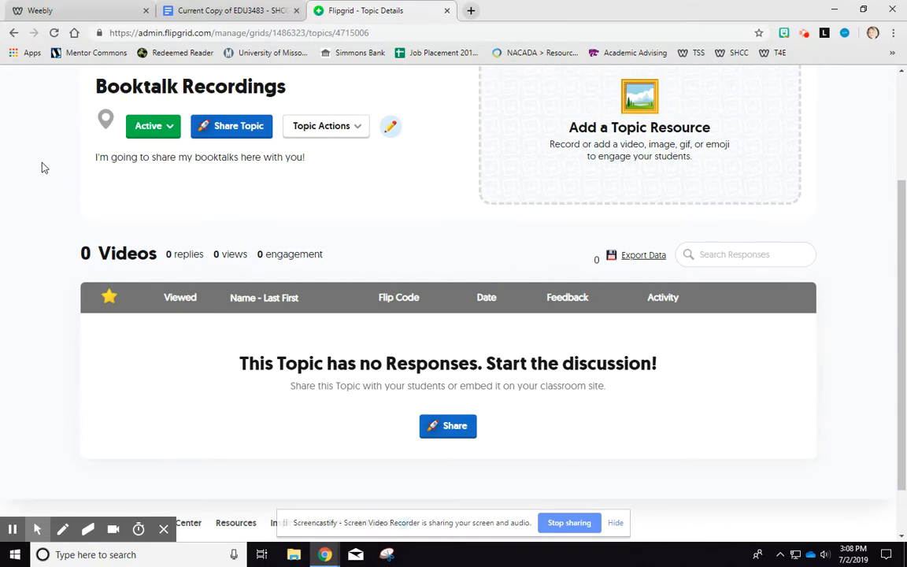
click(233, 132)
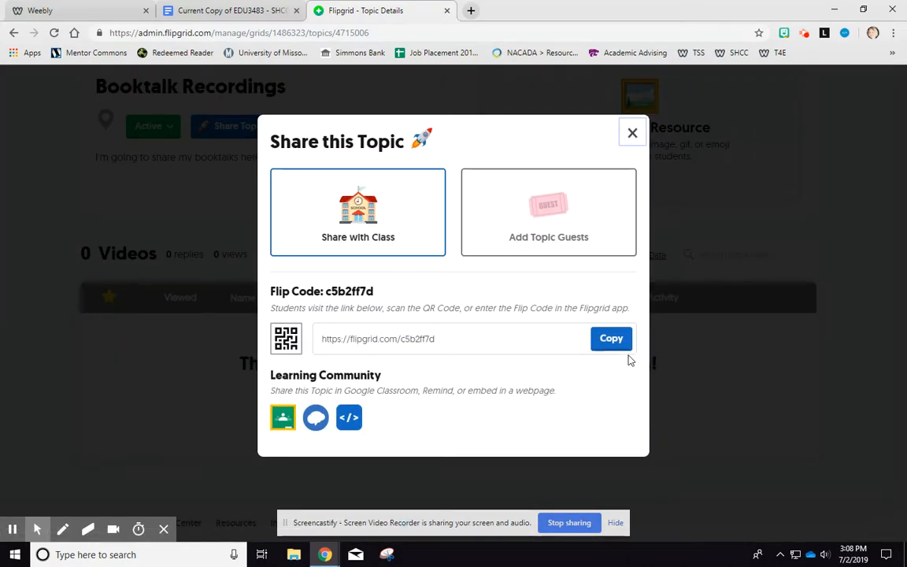
click(609, 339)
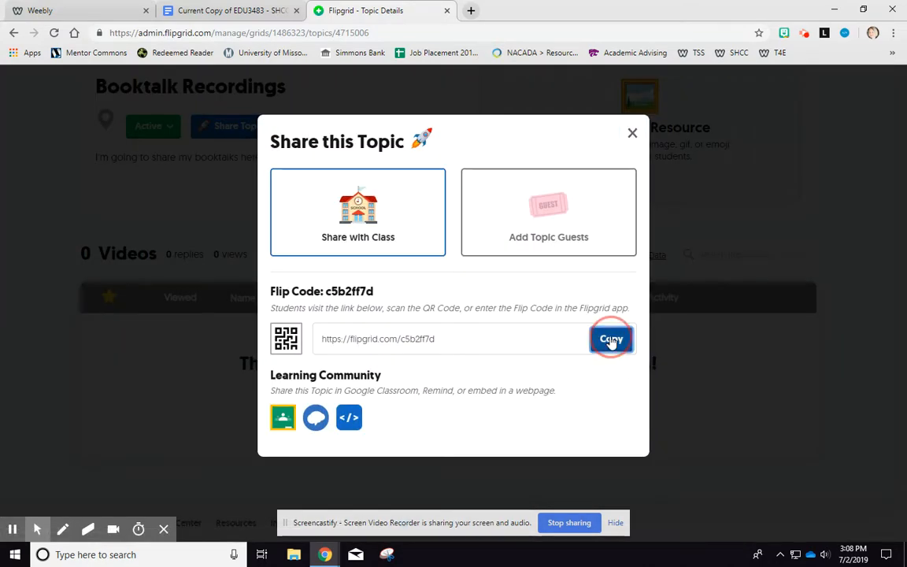
- In the scoring guide document, paste the link over the blank after "Link to your grid of FlipGrid videos"
click(234, 12)
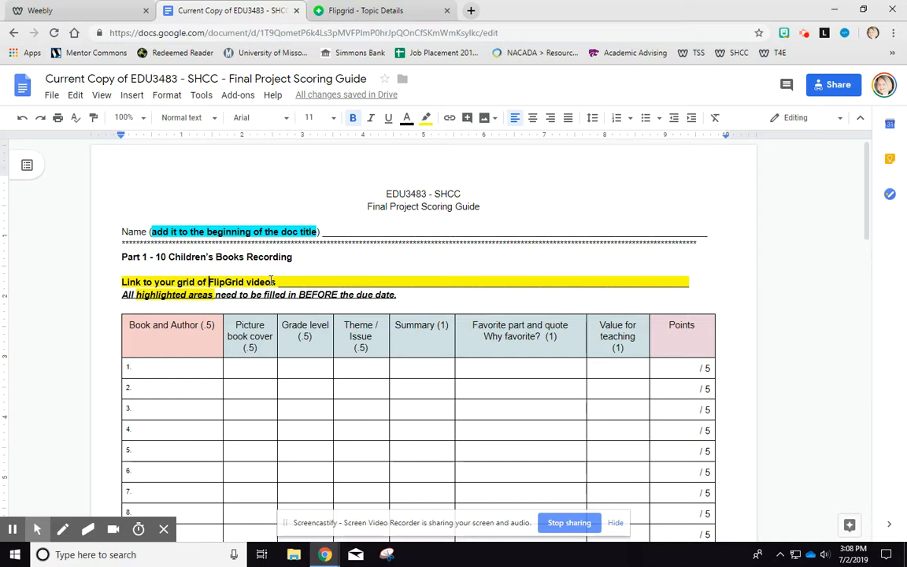
drag(293, 283, 388, 284)
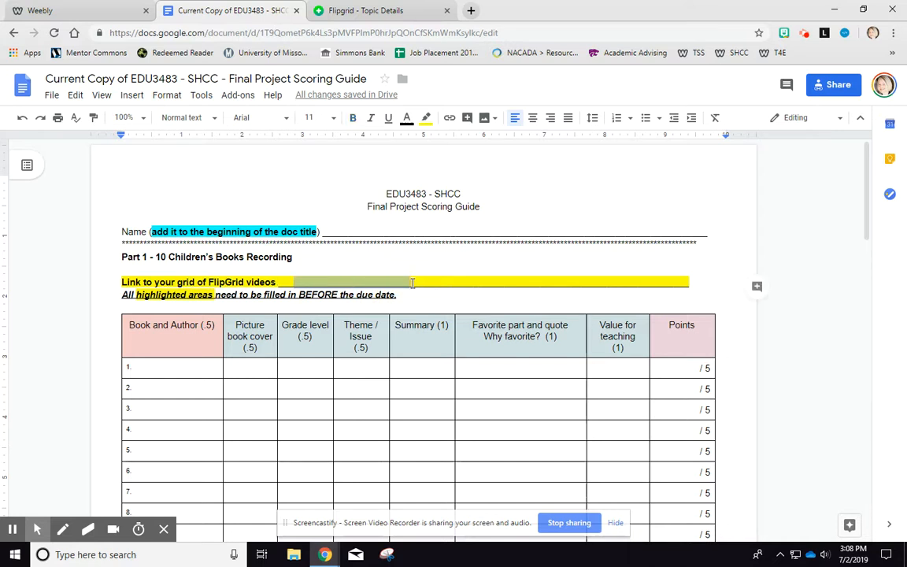
key(ctrl+v)
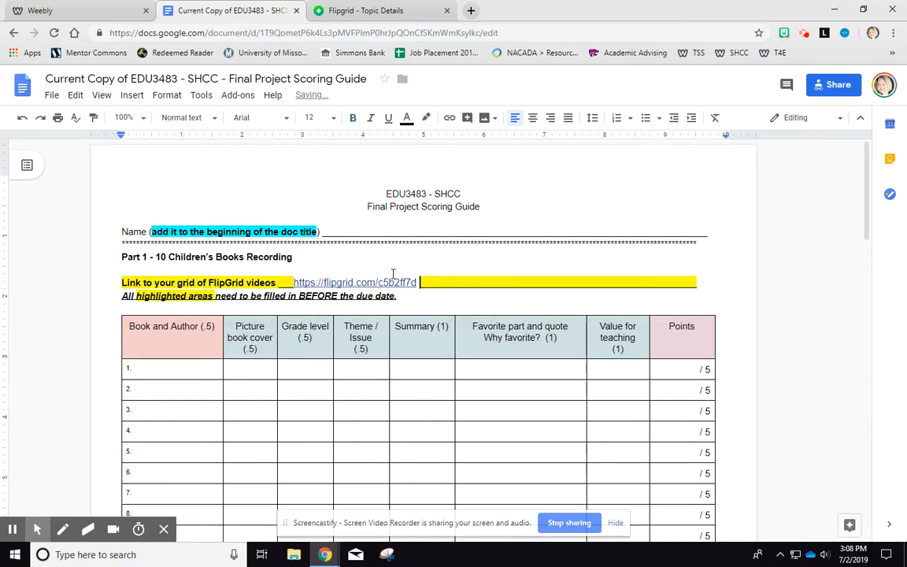
- Return to the topic, close the share dialog, and open the topic's student view through its Flip Code
click(340, 10)
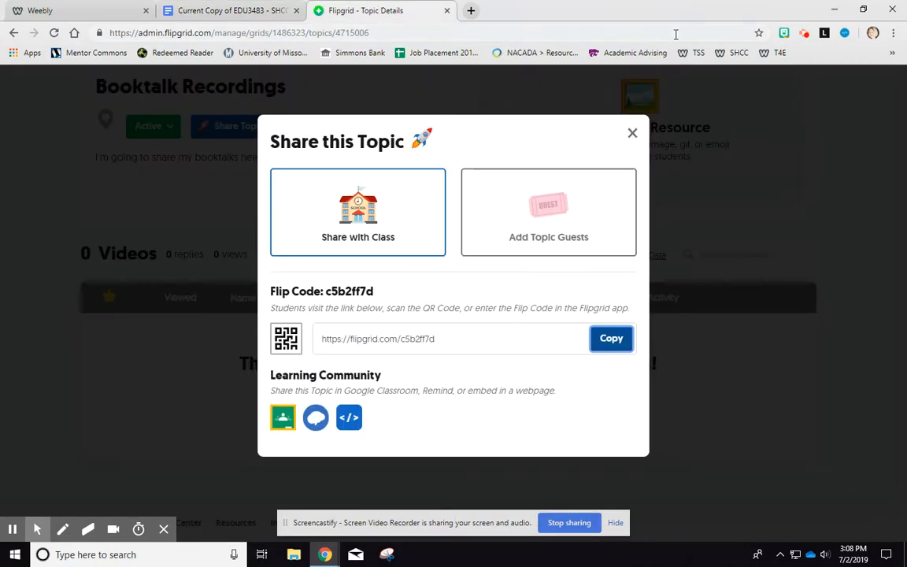
click(632, 133)
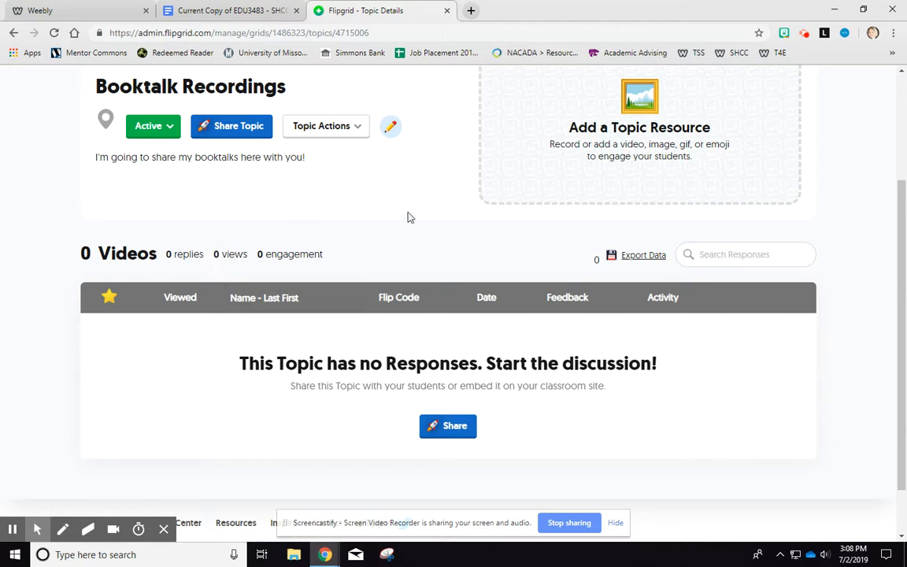
scroll(361, 227, up, 1)
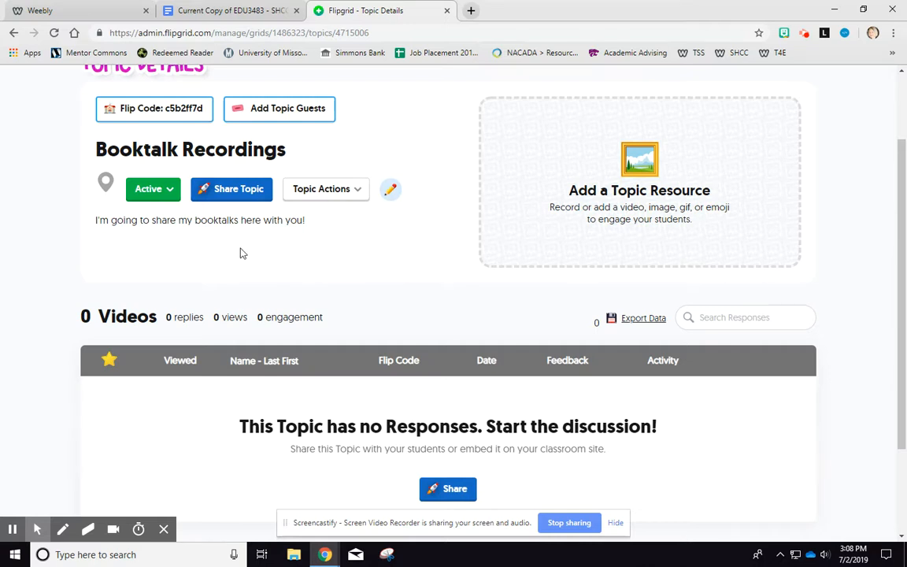
click(161, 115)
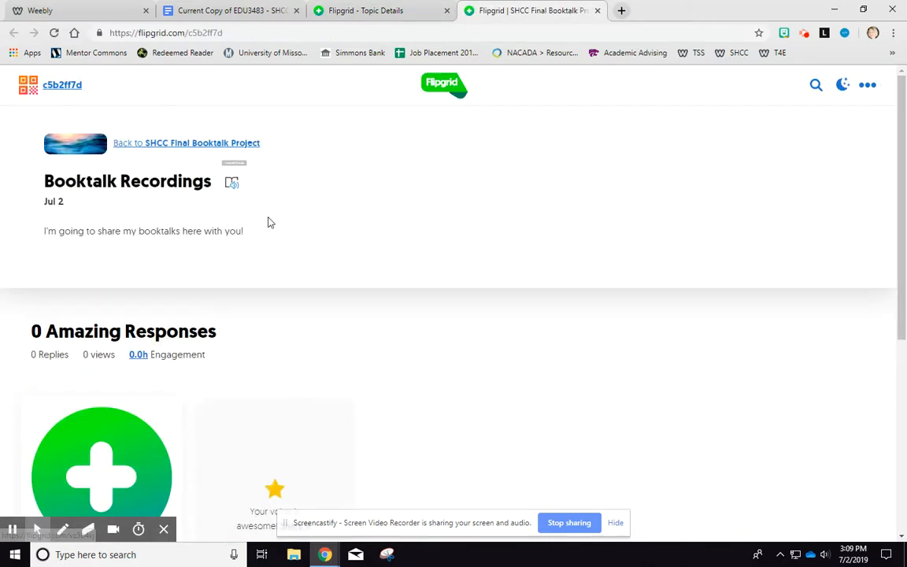
- Examine the Booktalk Recordings topic's student view page
scroll(276, 285, down, 2)
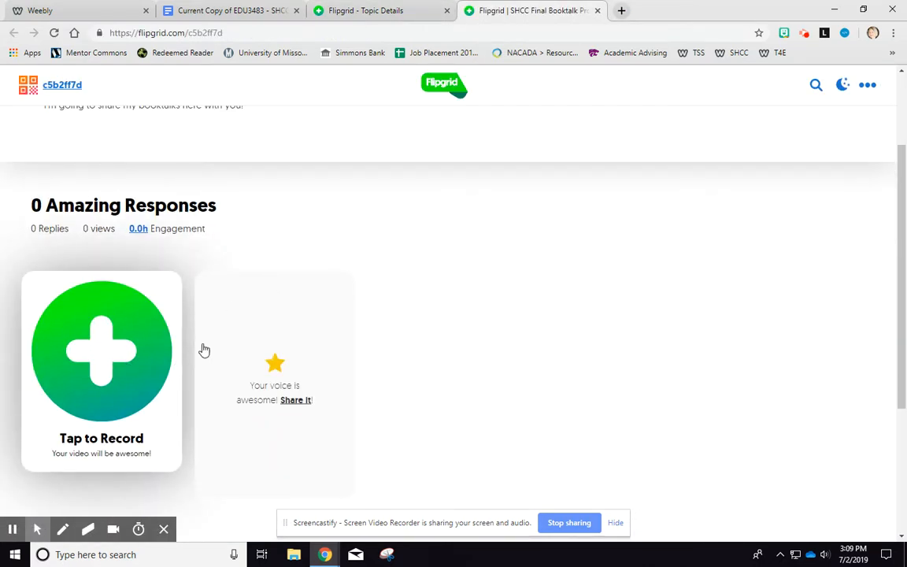
scroll(196, 327, up, 2)
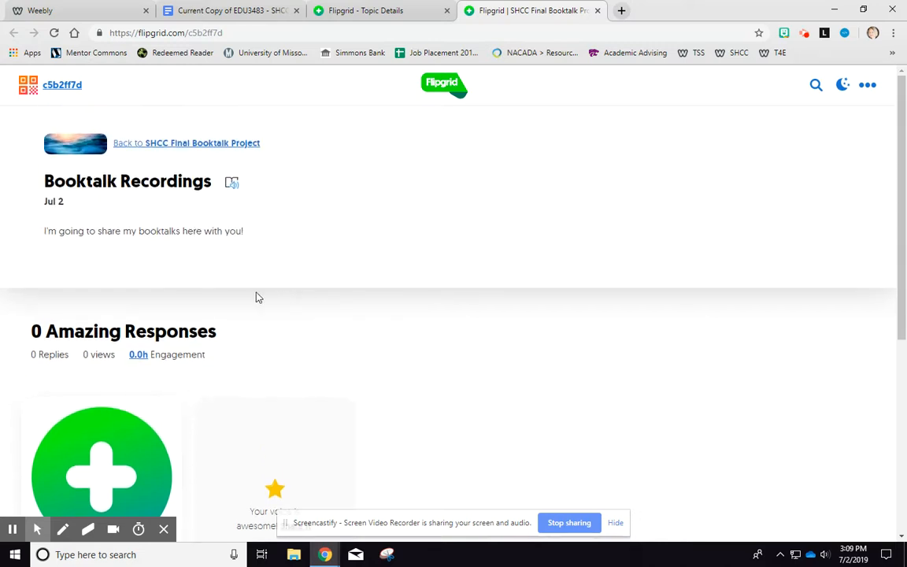
scroll(258, 295, down, 2)
scroll(267, 273, up, 2)
click(804, 36)
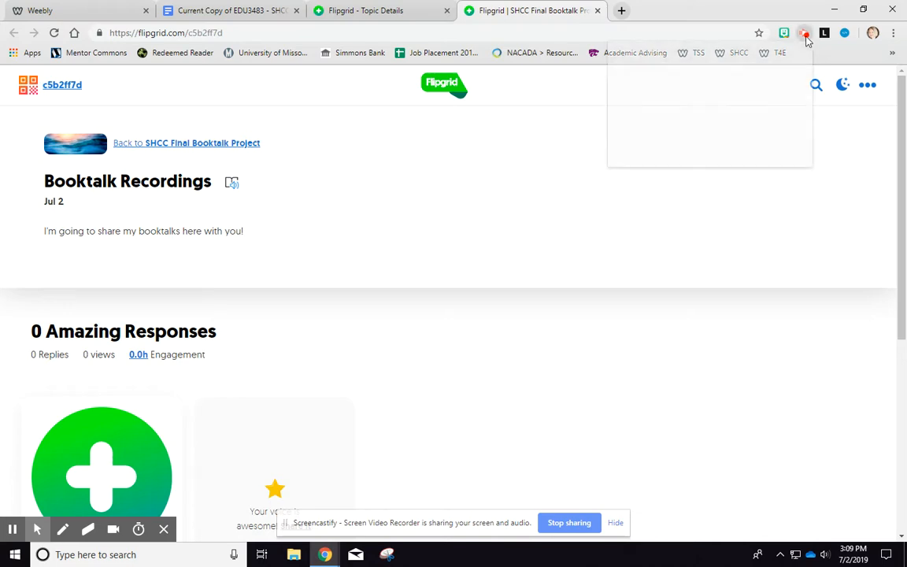